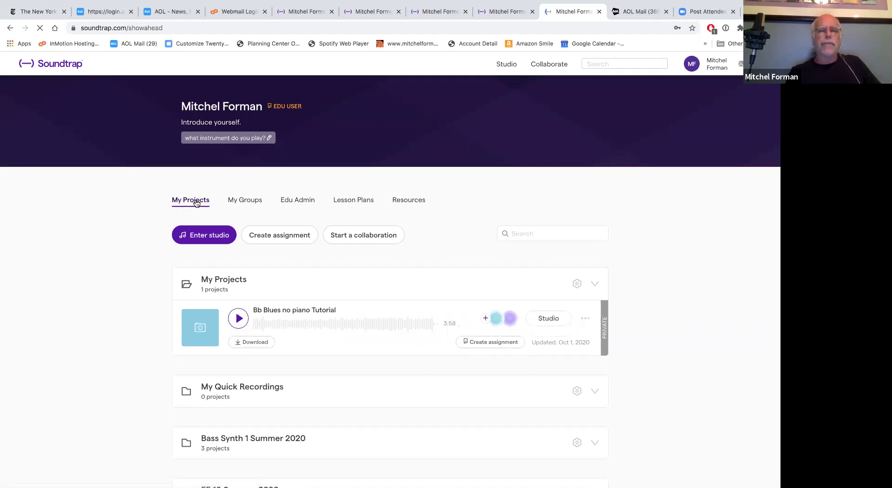
# - Open the user import form from the school's Edu Admin area
pyautogui.click(302, 203)
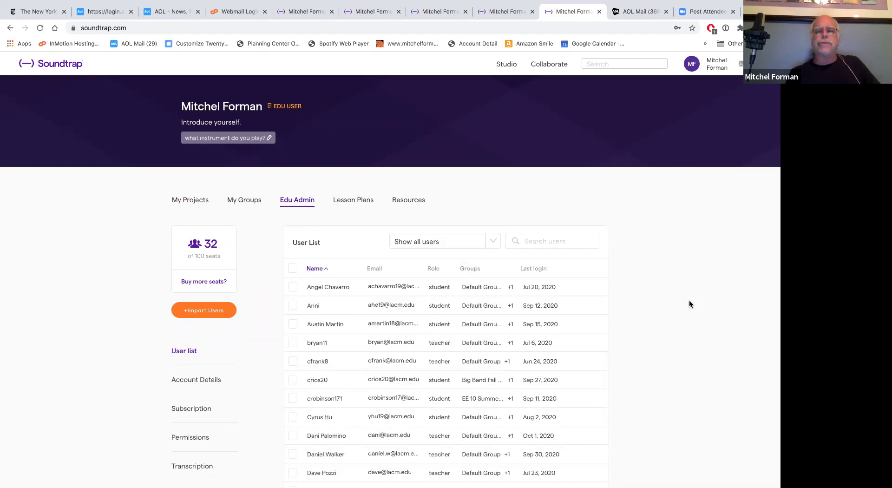
pyautogui.scroll(-2, 690, 300)
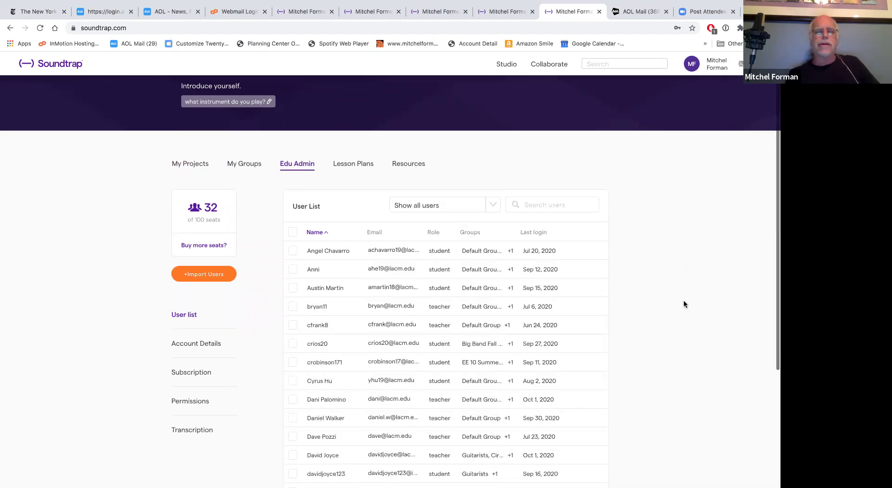
pyautogui.click(215, 275)
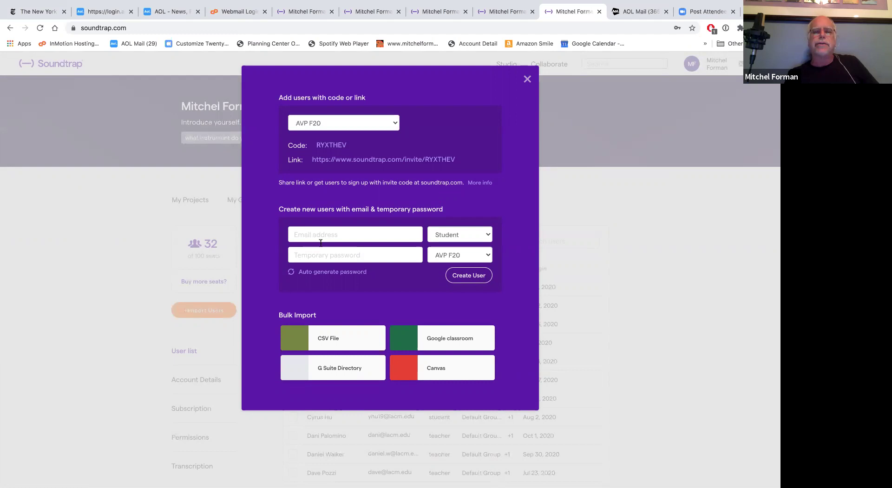
# - Examine the email entry and the group choices for creating a new user, and close the form without creating one
pyautogui.click(477, 257)
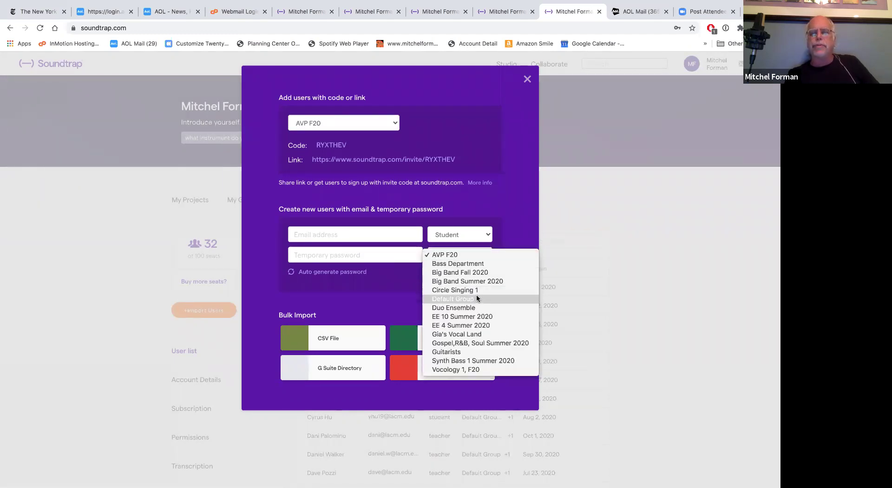
pyautogui.click(624, 303)
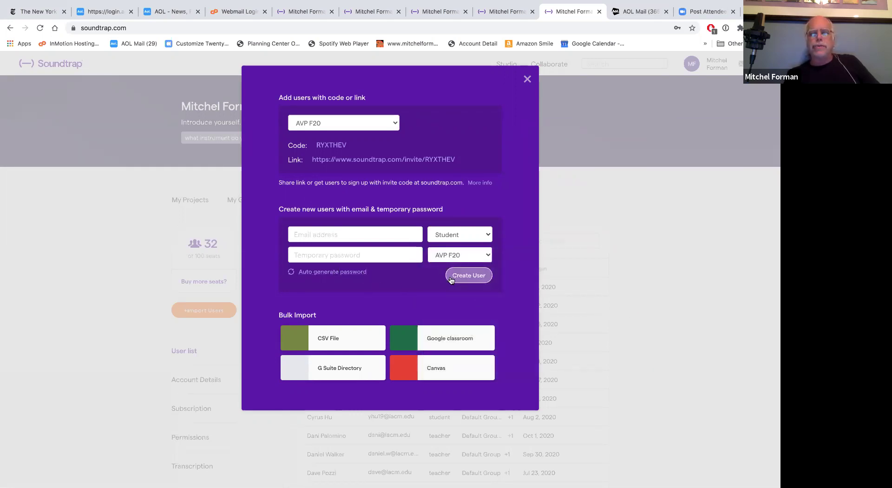
pyautogui.click(306, 234)
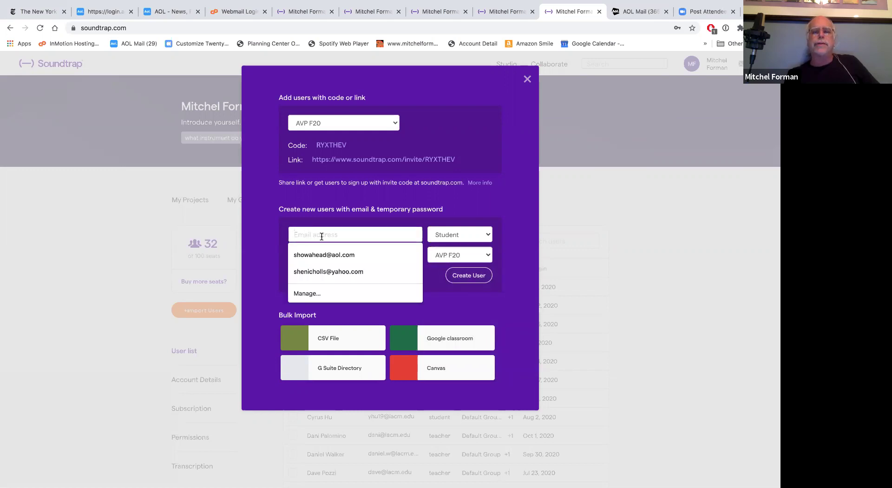
pyautogui.click(554, 312)
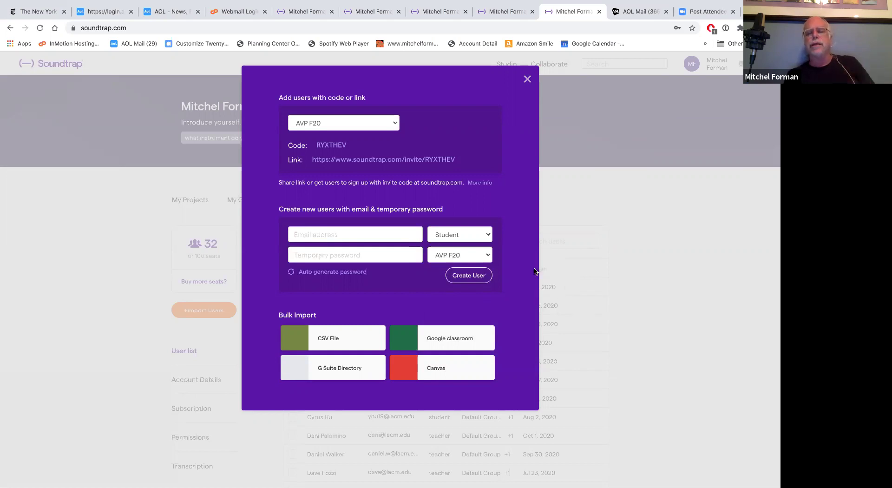
pyautogui.click(489, 257)
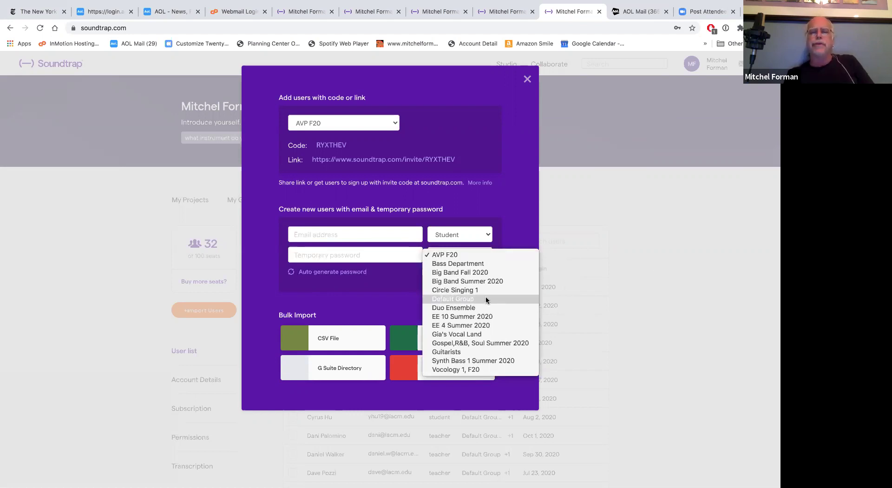
pyautogui.click(660, 304)
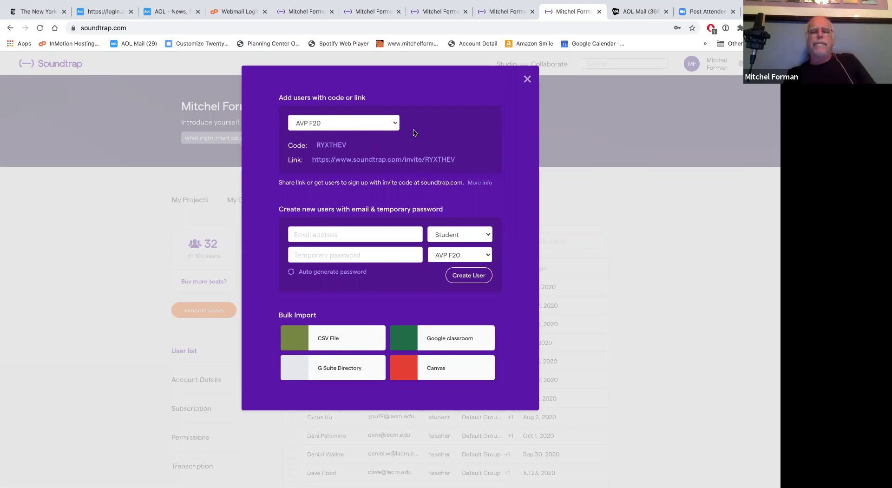
pyautogui.click(528, 79)
# - Look through the list of all users and filter it to show only teachers
pyautogui.scroll(-5, 386, 311)
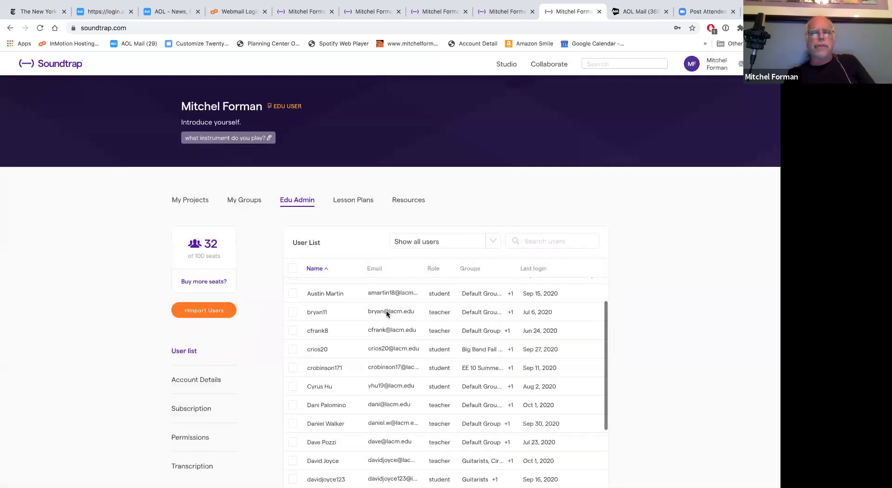
pyautogui.scroll(5, 386, 310)
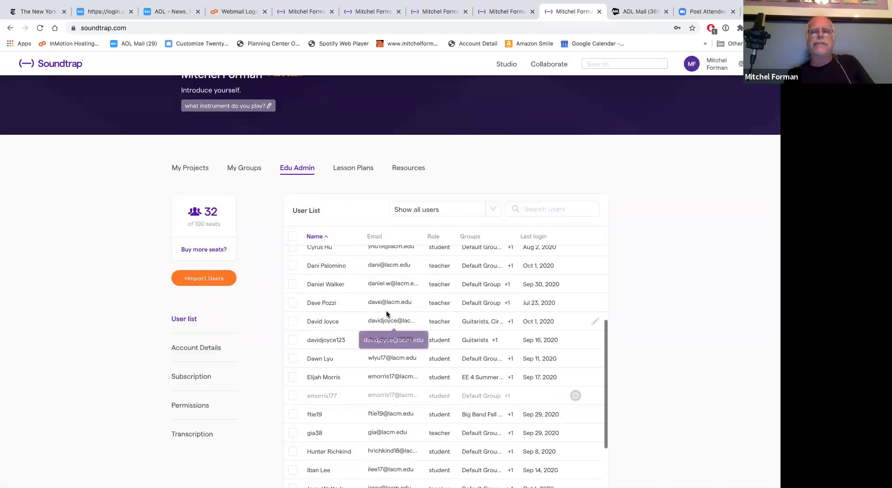
pyautogui.click(490, 209)
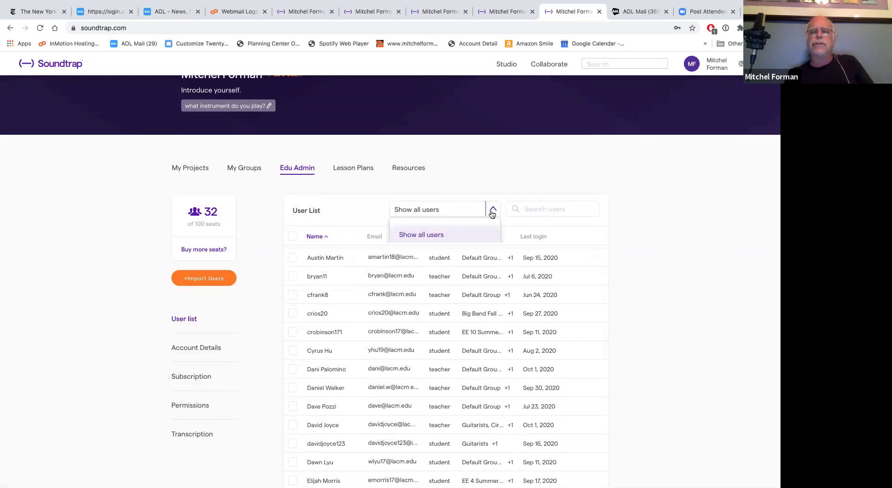
pyautogui.click(447, 290)
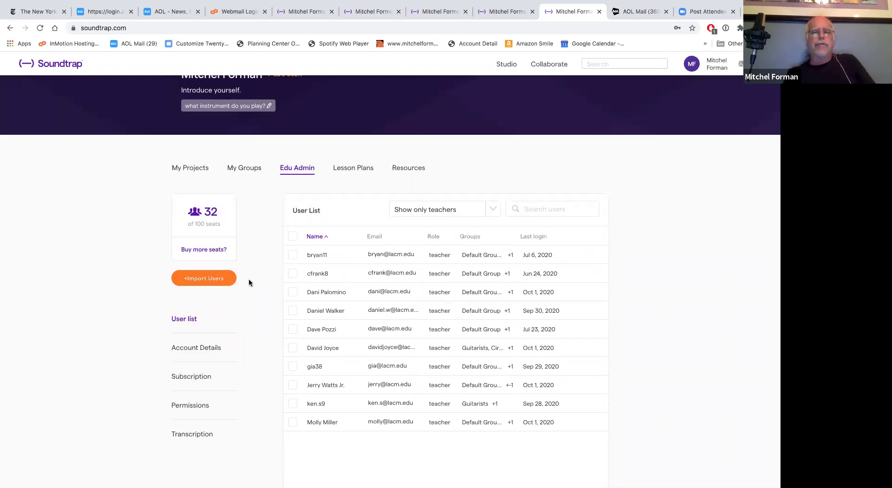
# - View the account's groups and the form for creating a group, closing it without making one
pyautogui.click(250, 171)
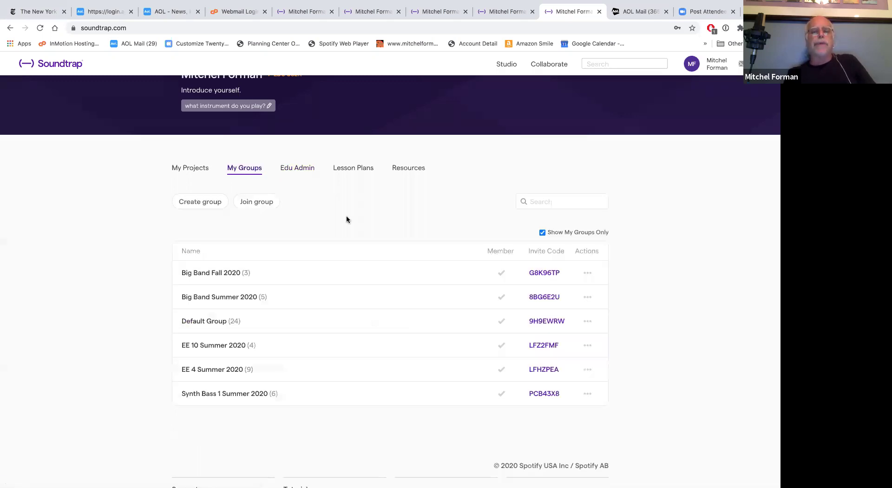
pyautogui.click(214, 202)
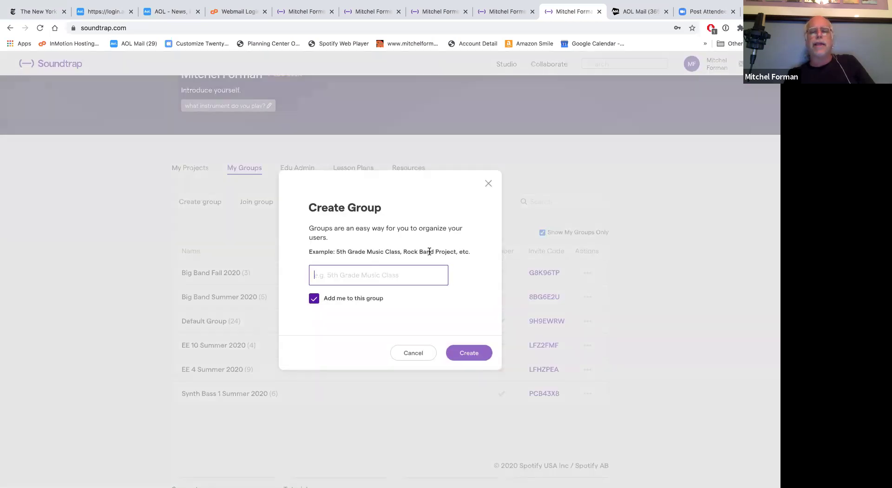
pyautogui.click(488, 184)
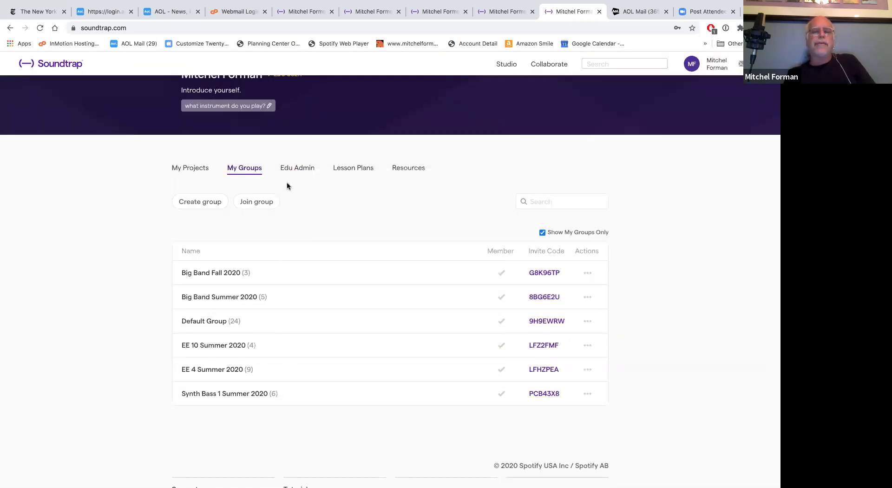
# - Return to the Edu Admin user list and filter it to show only students
pyautogui.click(305, 173)
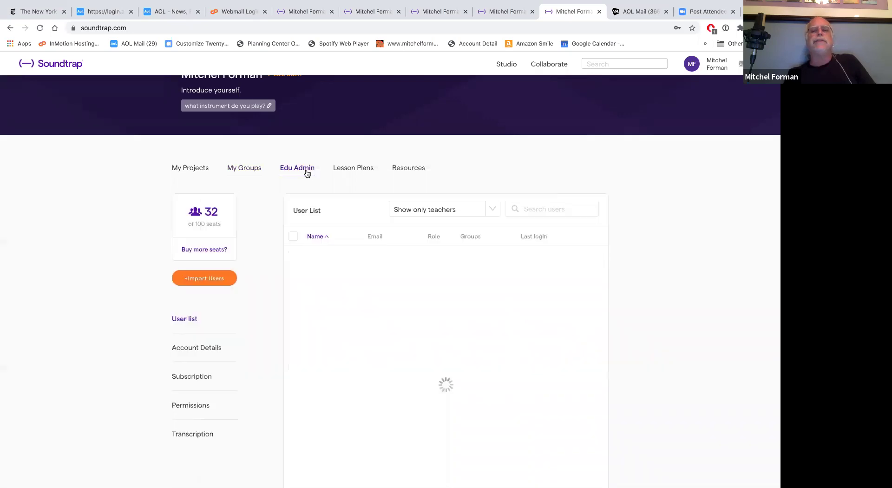
pyautogui.click(444, 215)
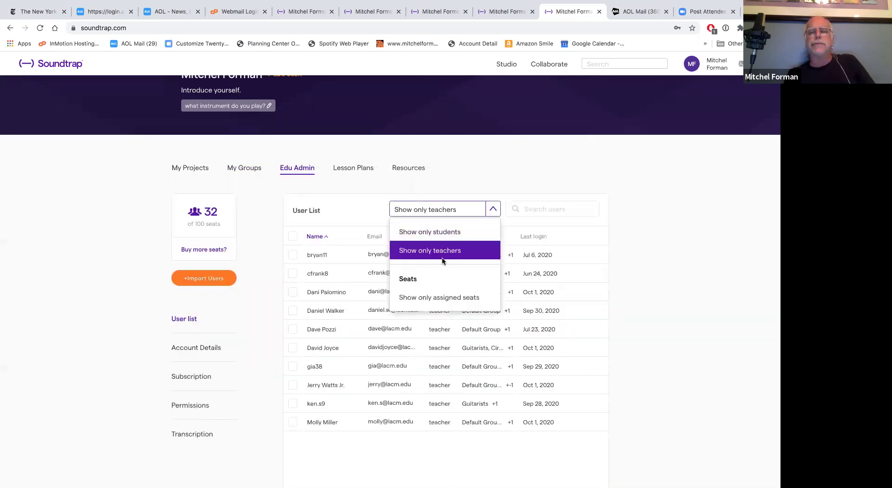
pyautogui.click(450, 232)
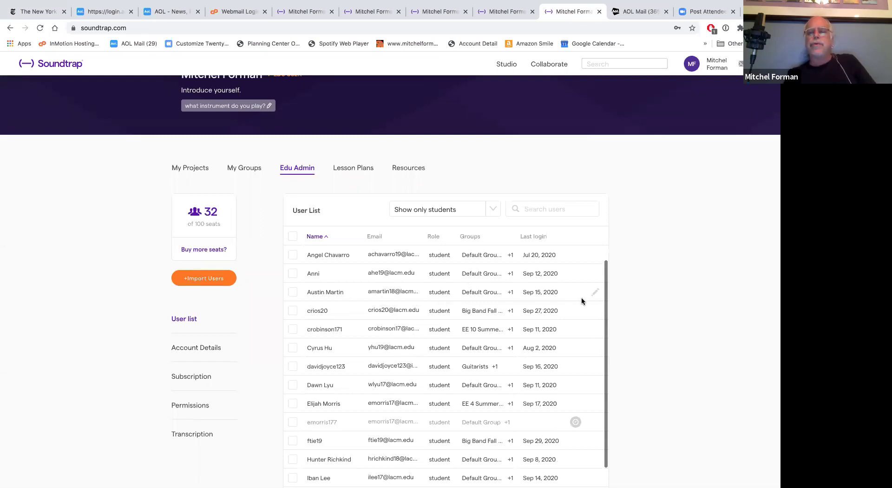
# - Review the role, password and group settings in the third listed student's user details, and close them without changes
pyautogui.click(594, 294)
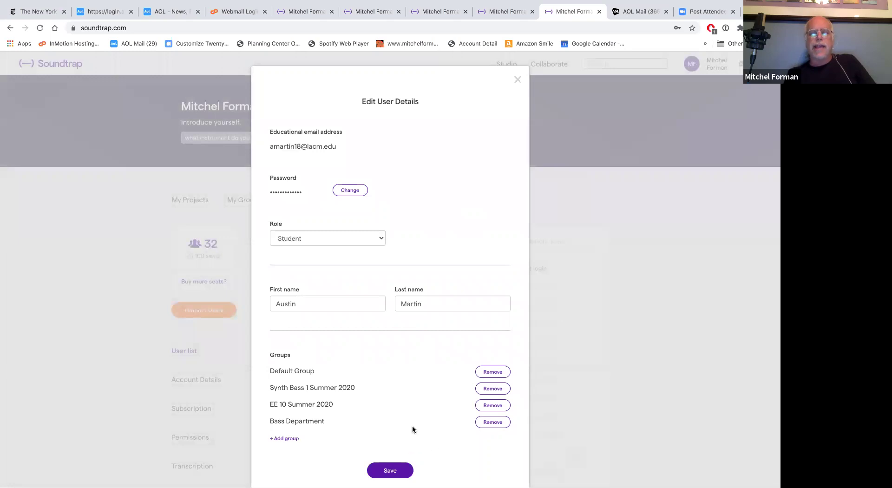
pyautogui.scroll(-1, 412, 428)
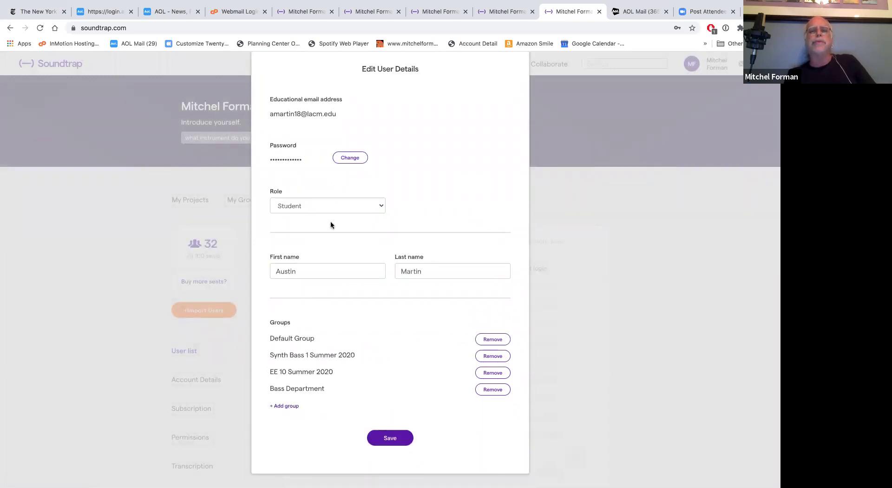
pyautogui.scroll(1, 427, 99)
pyautogui.press('Escape')
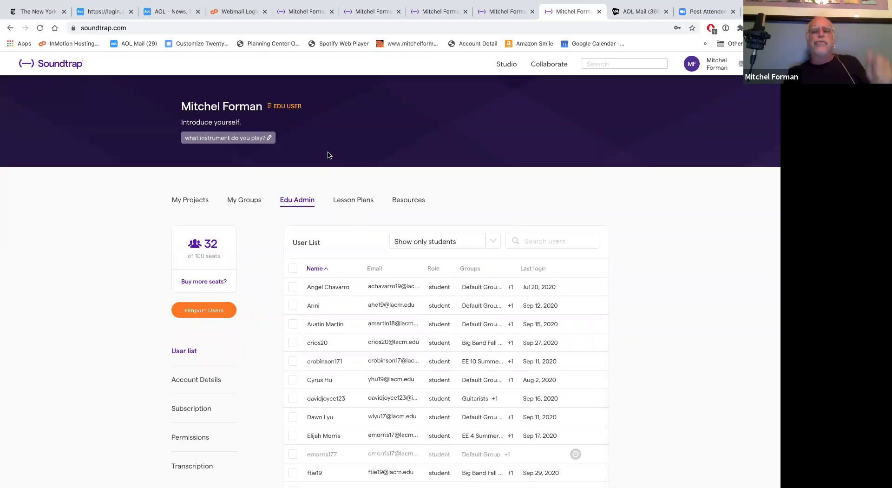
# - Enter the studio from My Projects and start a new music project
pyautogui.click(195, 204)
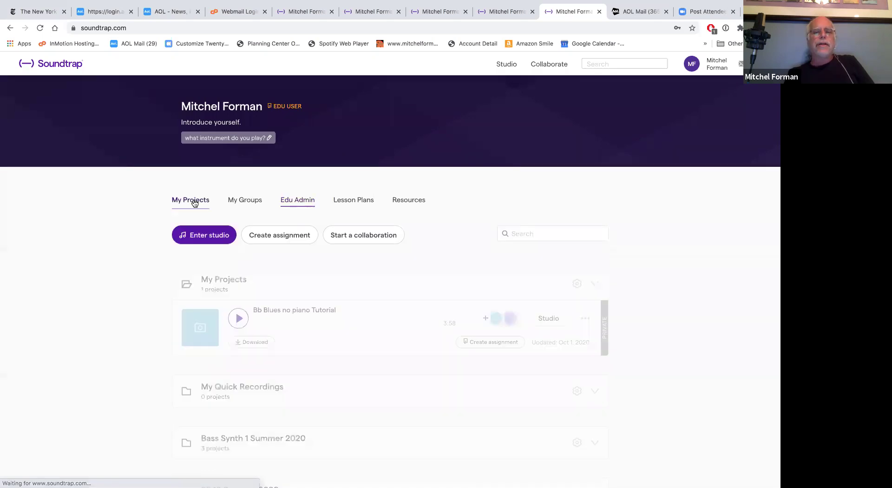
pyautogui.click(211, 238)
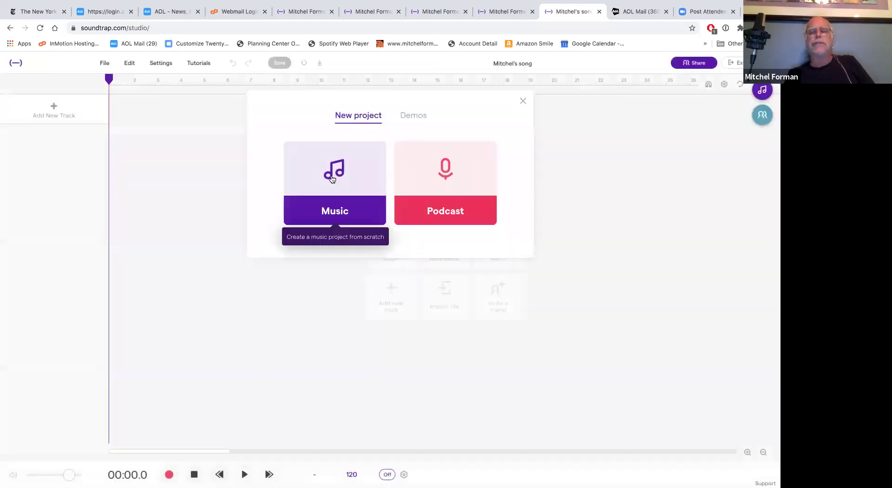
pyautogui.click(333, 180)
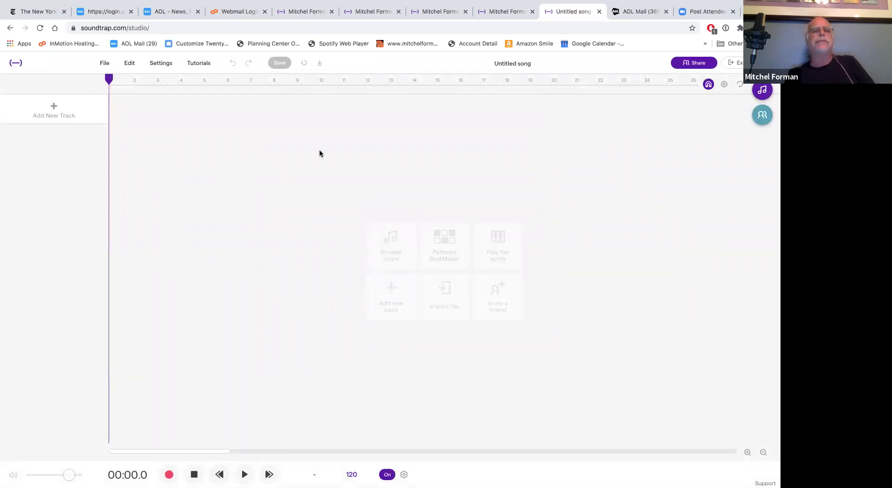
# - Rename the new song as "Test Tutorial"
pyautogui.click(508, 64)
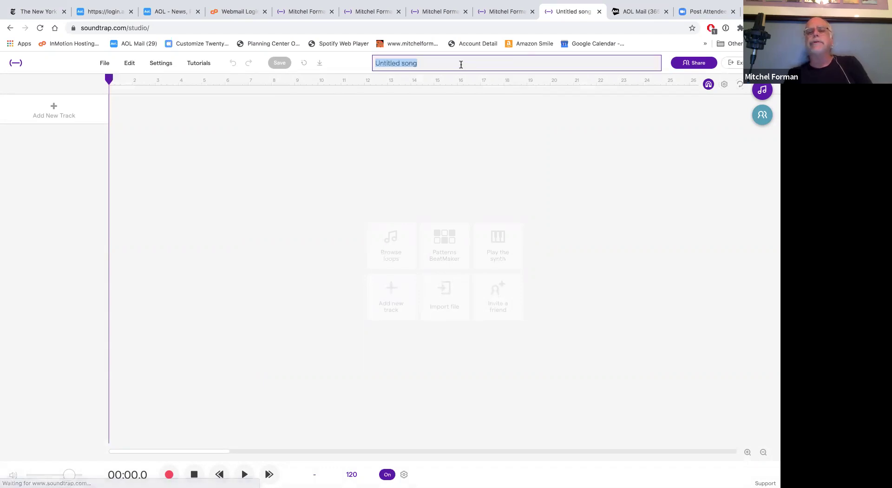
pyautogui.write('Test Tutorial')
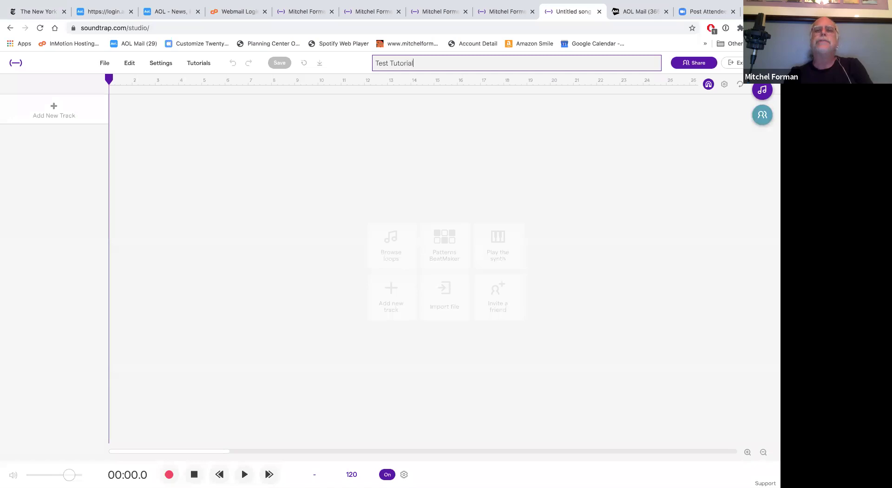
pyautogui.press('Return')
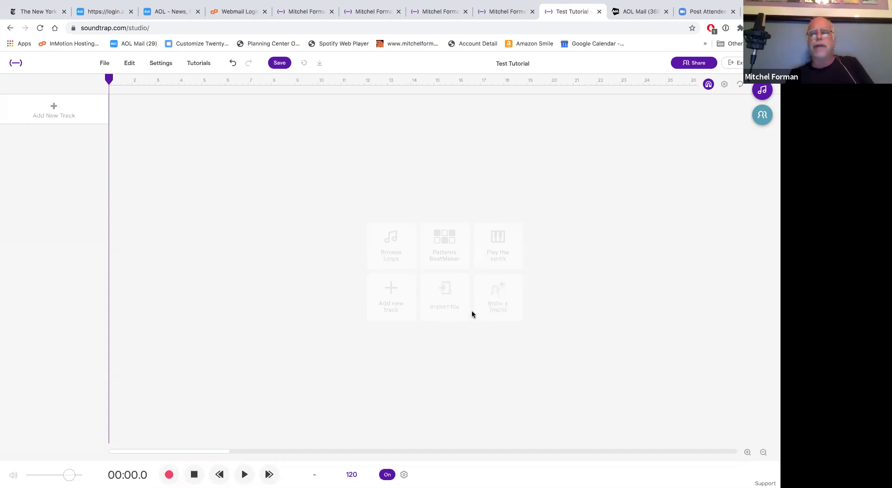
pyautogui.click(445, 291)
pyautogui.click(365, 276)
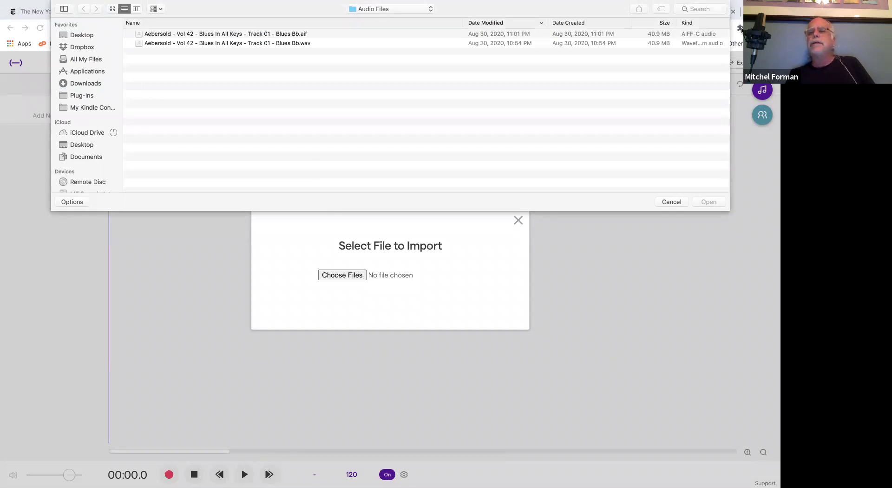
pyautogui.click(702, 8)
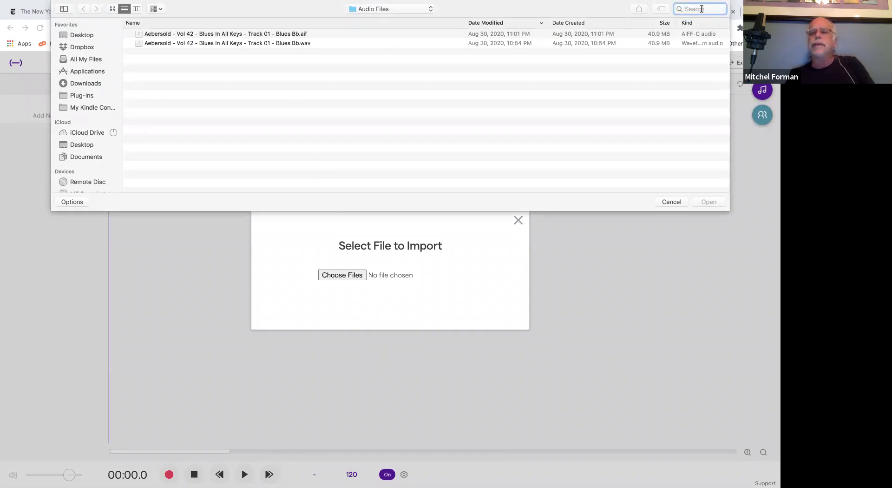
pyautogui.click(672, 202)
pyautogui.click(518, 220)
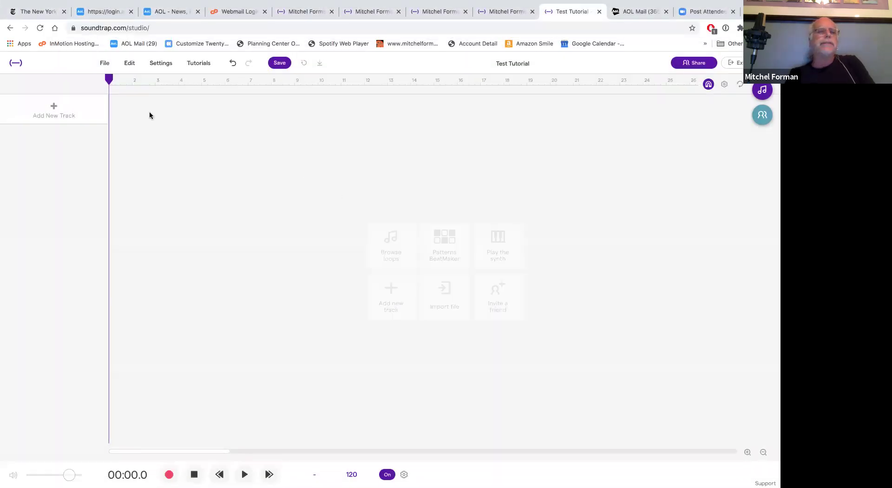
# - Open the recent project "Bb Blues no piano Tutorial", saving the changes to the current project
pyautogui.click(104, 63)
pyautogui.moveTo(153, 118)
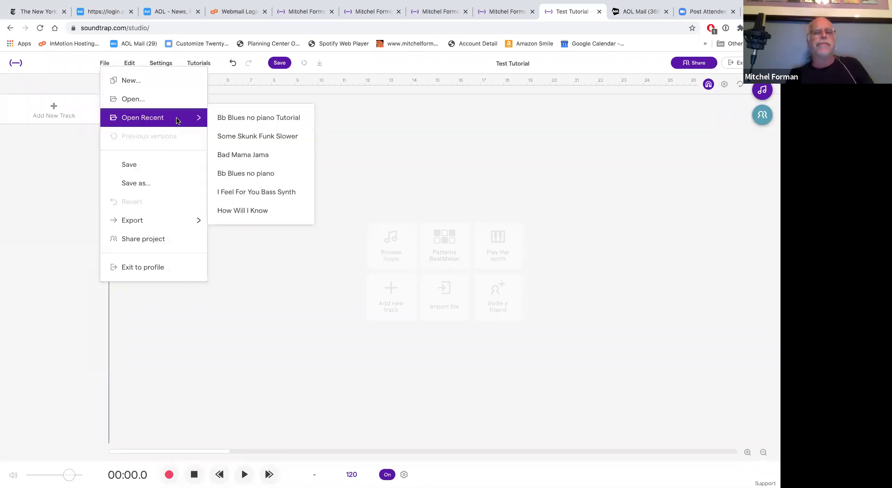
pyautogui.click(249, 119)
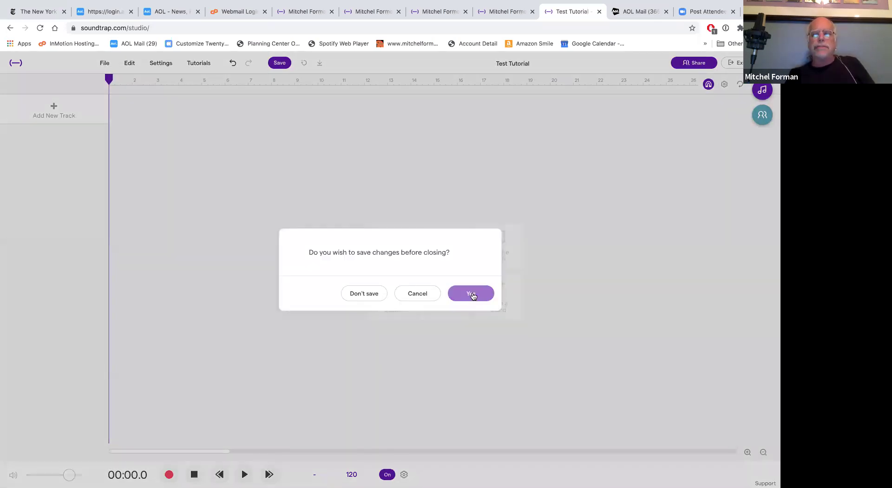
pyautogui.click(471, 295)
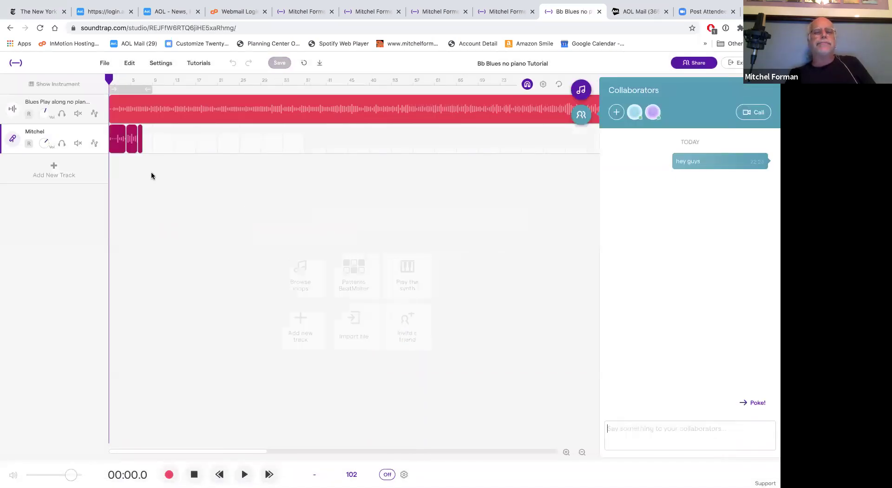
# - Delete the second track, the recorded one below the blues play-along track
pyautogui.click(99, 131)
pyautogui.click(133, 181)
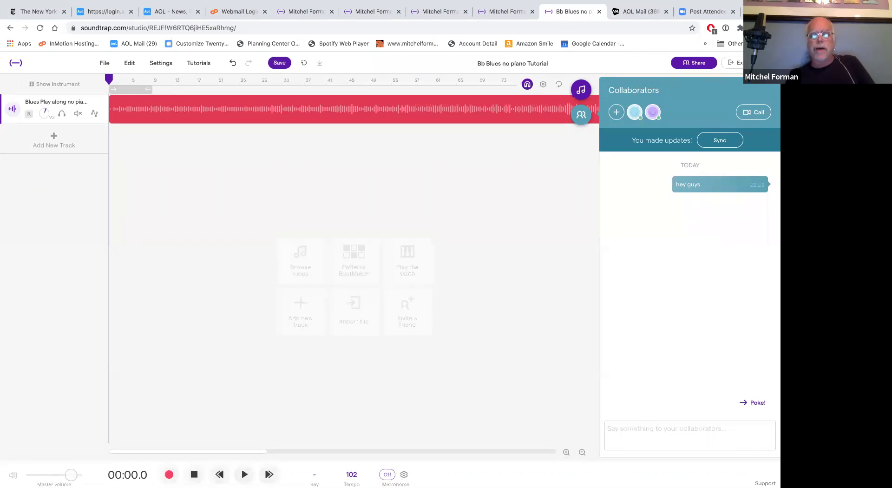
pyautogui.click(387, 474)
pyautogui.click(387, 475)
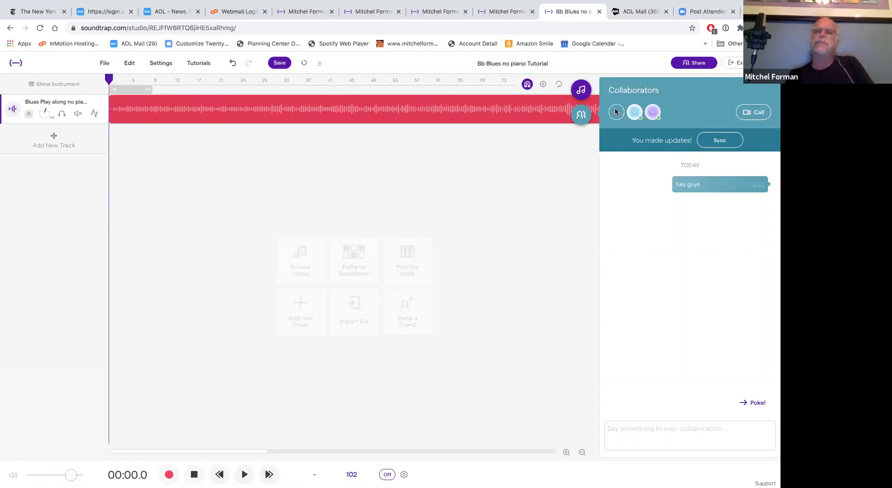
# - Pick three suggested people in the project's Add people form for collaborators, and close it without inviting them
pyautogui.click(580, 119)
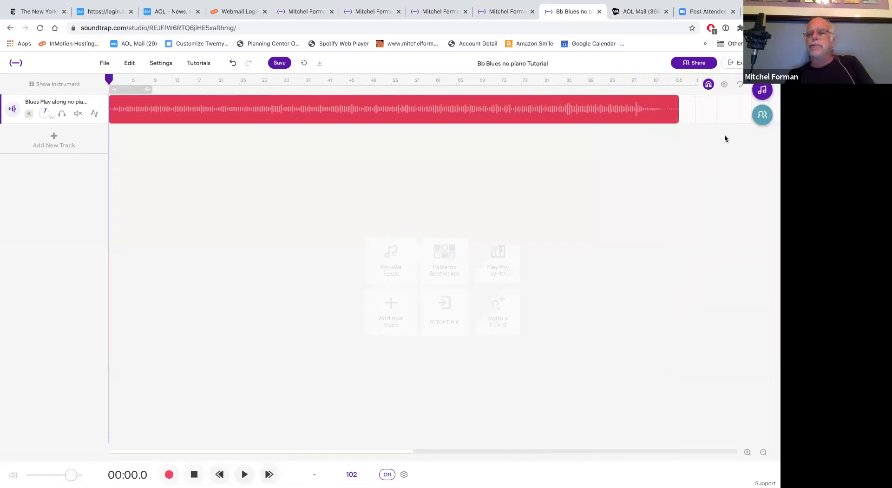
pyautogui.click(761, 117)
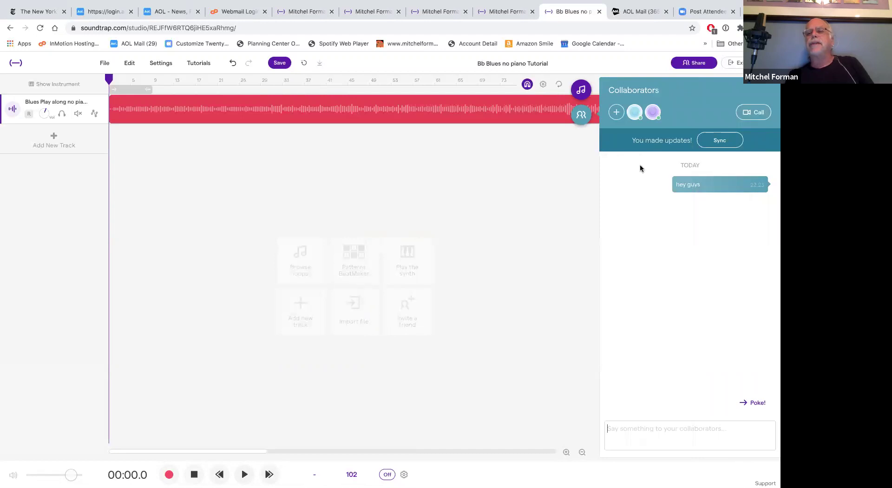
pyautogui.click(616, 113)
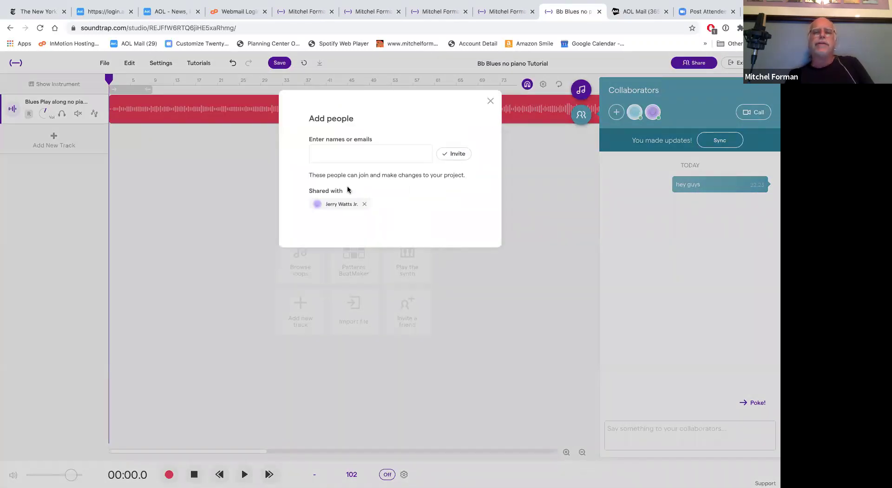
pyautogui.click(335, 154)
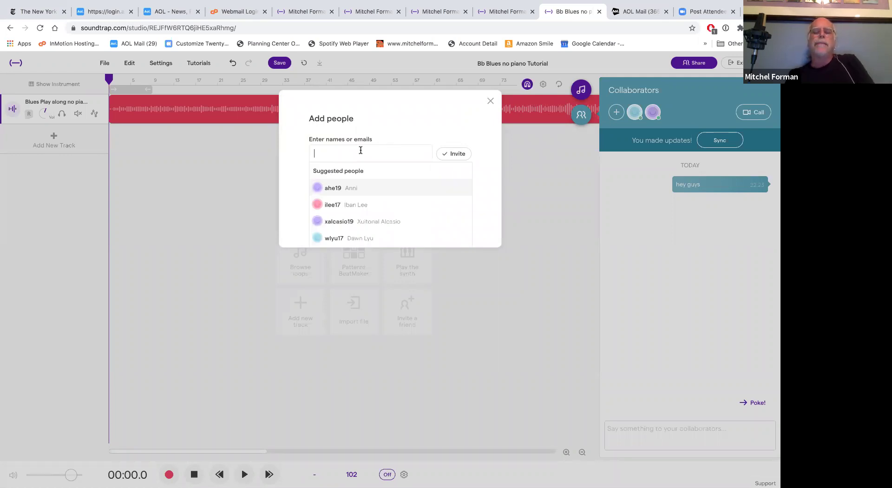
pyautogui.scroll(-1, 361, 150)
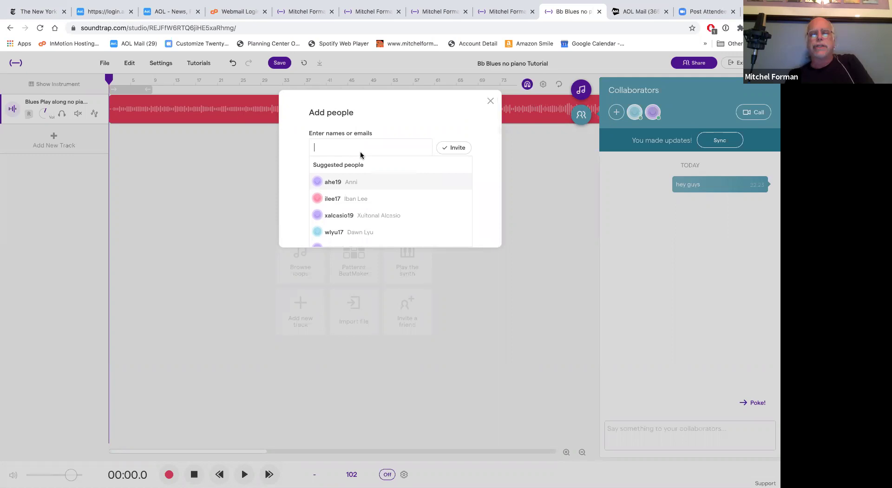
pyautogui.click(348, 203)
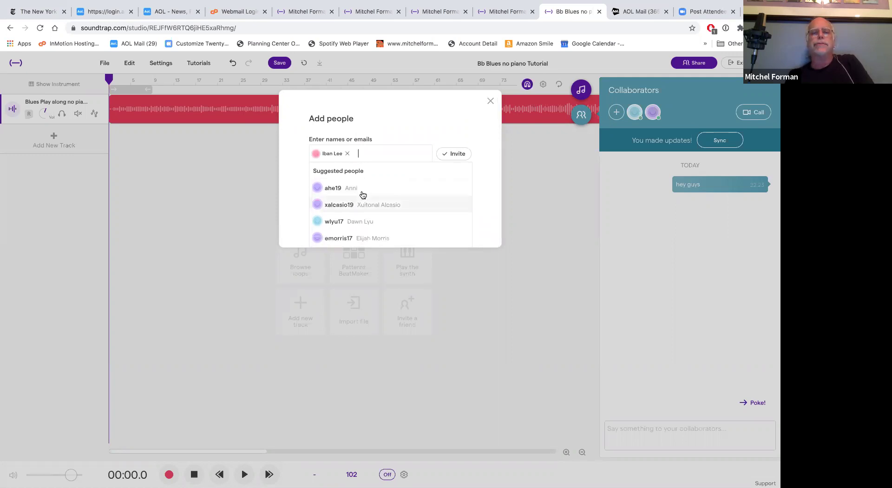
pyautogui.click(338, 189)
pyautogui.scroll(-2, 354, 216)
pyautogui.scroll(-3, 355, 217)
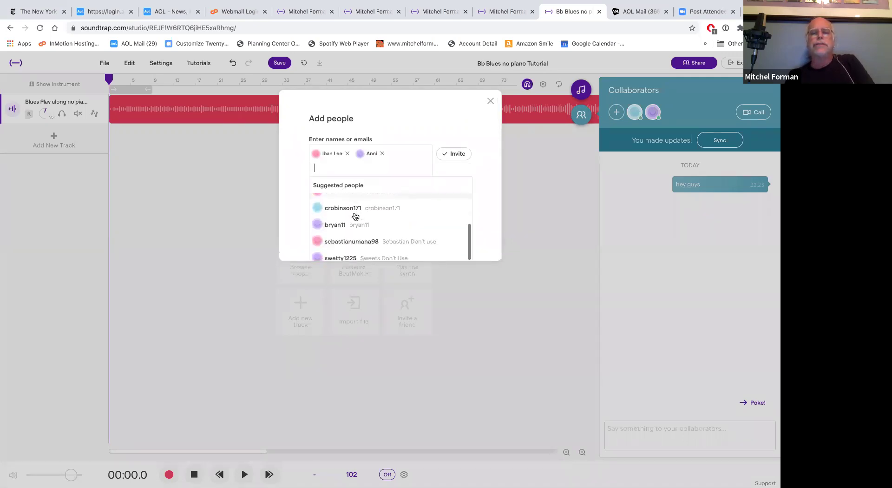
pyautogui.click(354, 206)
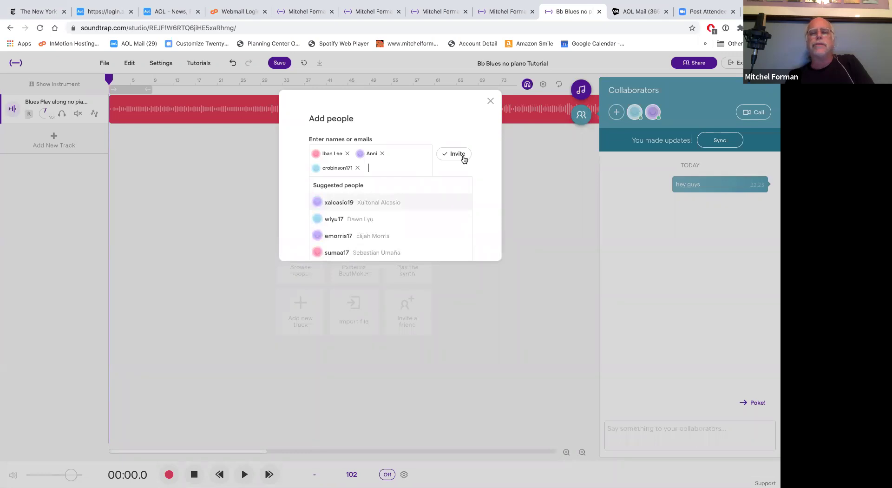
pyautogui.click(491, 102)
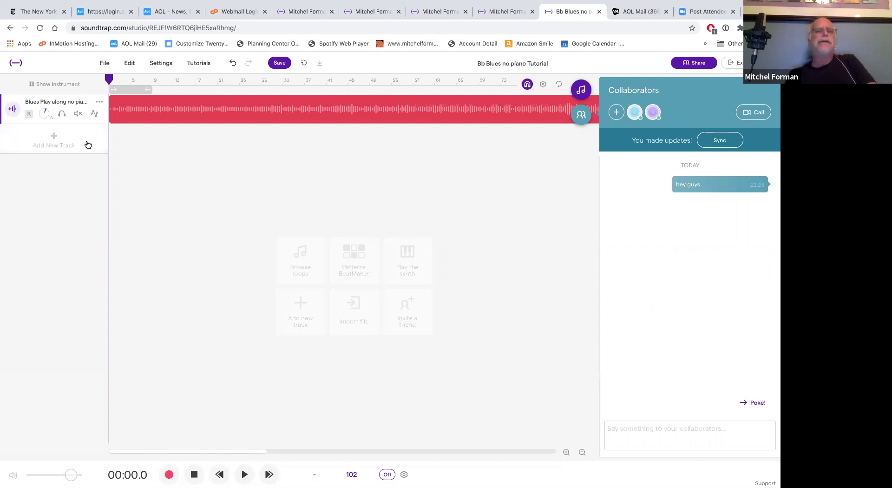
# - Add a Voice & microphones track below the blues play-along track and rename it with the performer's first name
pyautogui.click(55, 137)
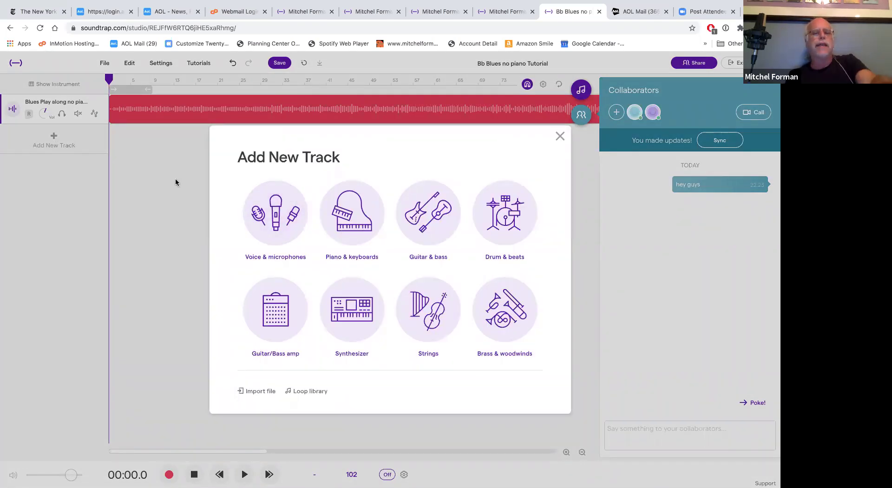
pyautogui.click(278, 216)
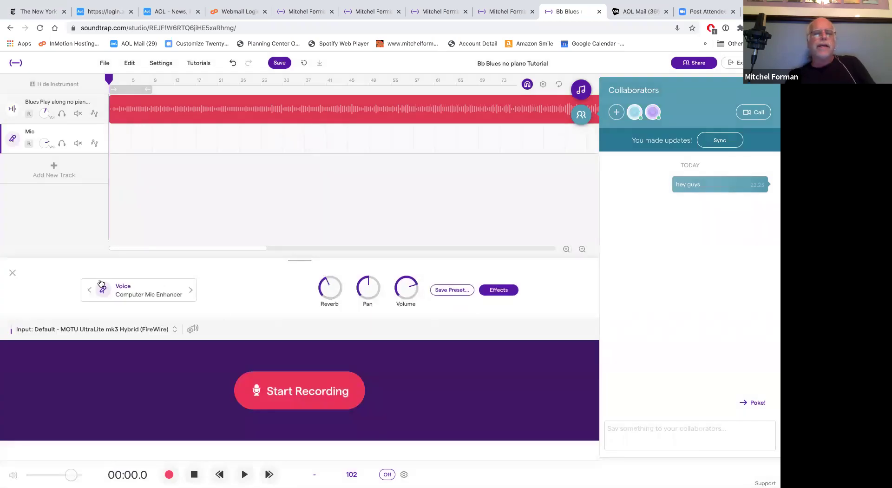
pyautogui.doubleClick(32, 132)
pyautogui.moveTo(36, 132); pyautogui.dragTo(16, 134)
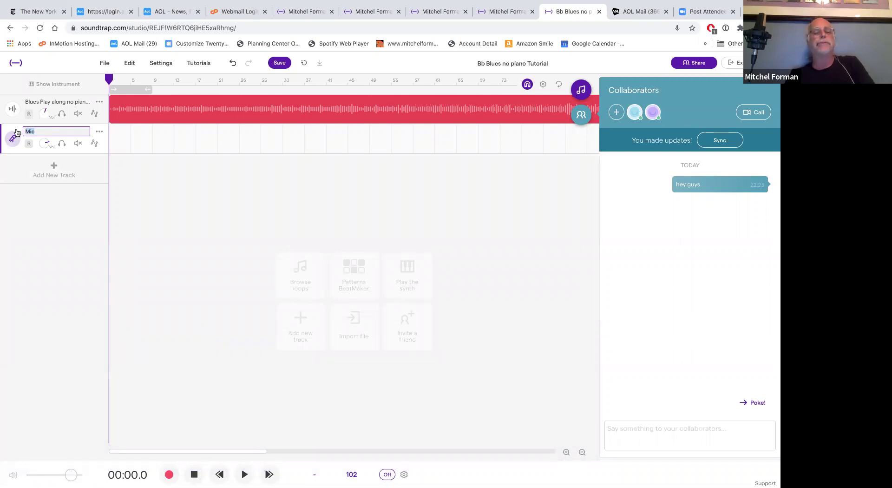
pyautogui.write('mitch')
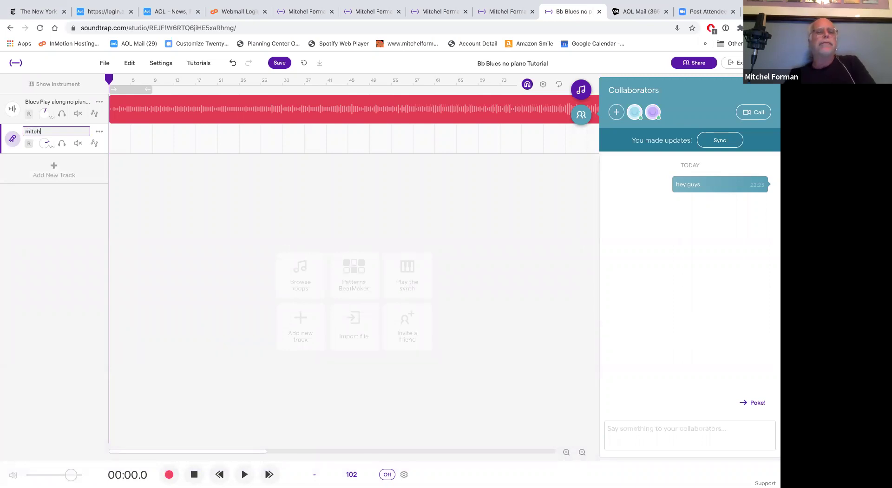
pyautogui.click(84, 219)
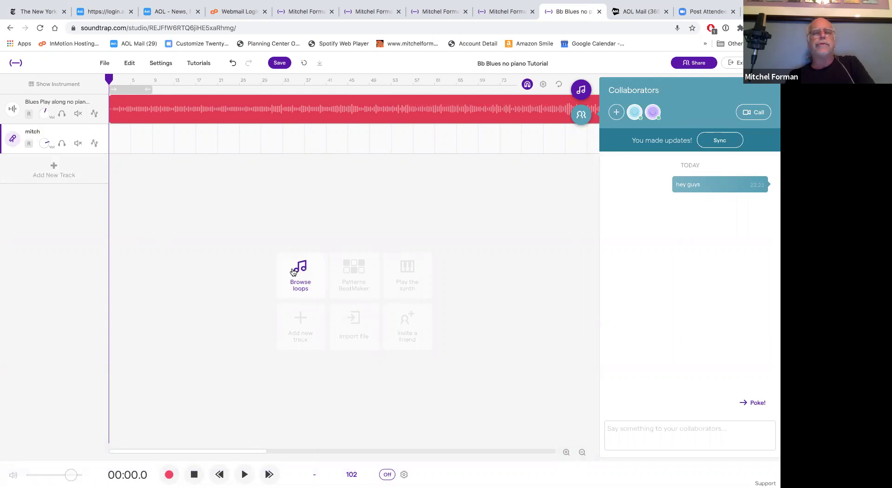